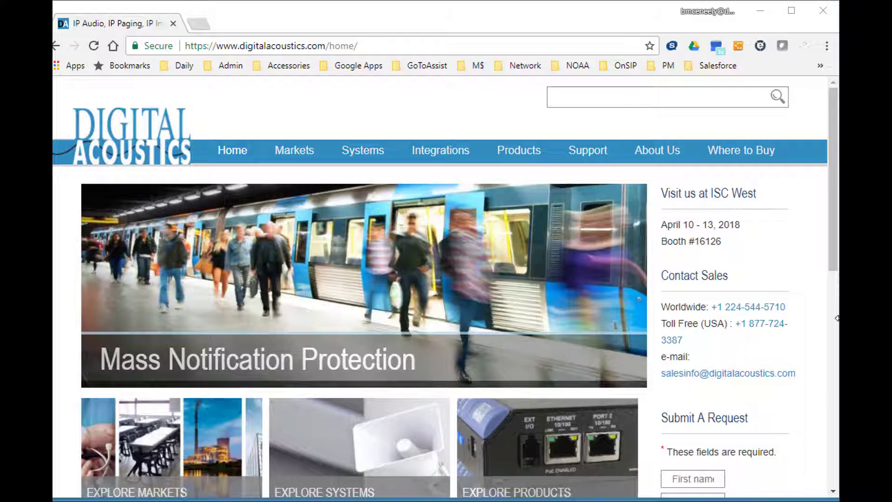
# Download TMFOCUSInstaller.V5.2.5.exe from the Digital Acoustics Software/Firmware Downloads page
pyautogui.click(593, 152)
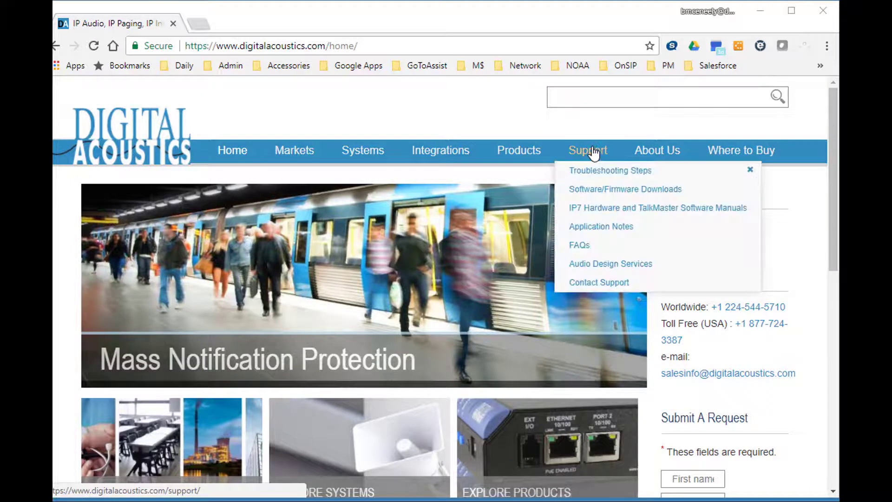
pyautogui.click(591, 199)
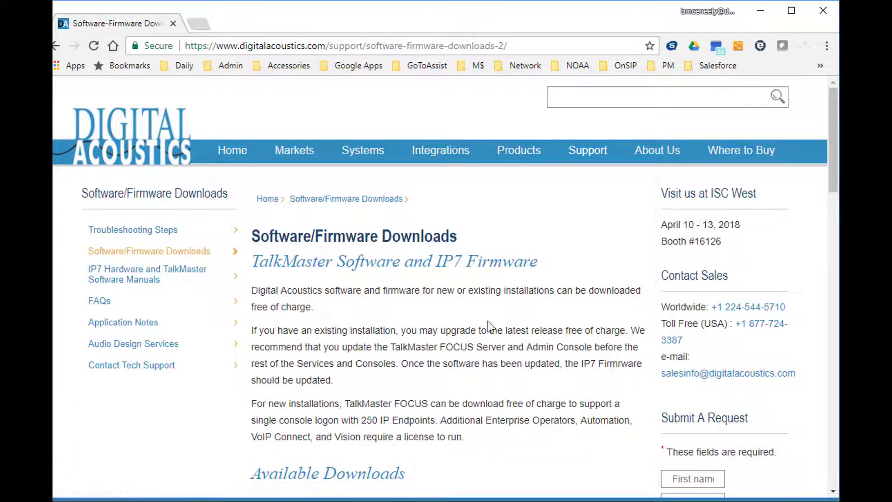
pyautogui.scroll(-3, 393, 393)
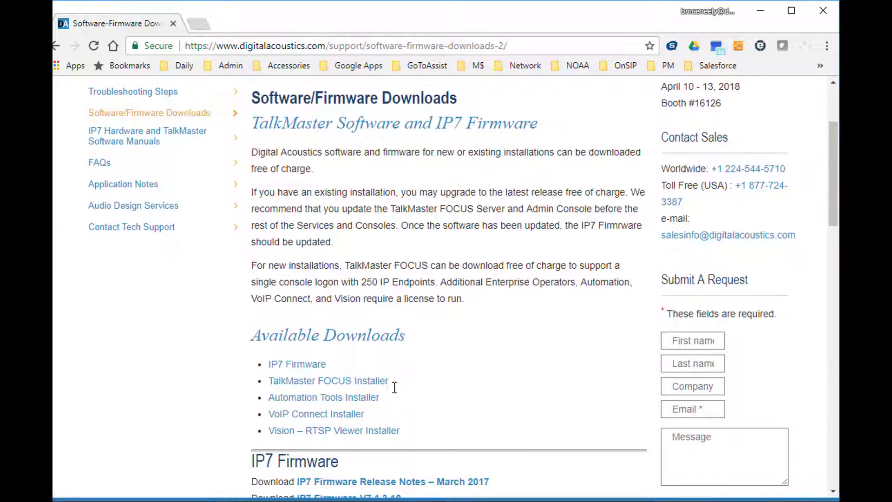
pyautogui.click(324, 385)
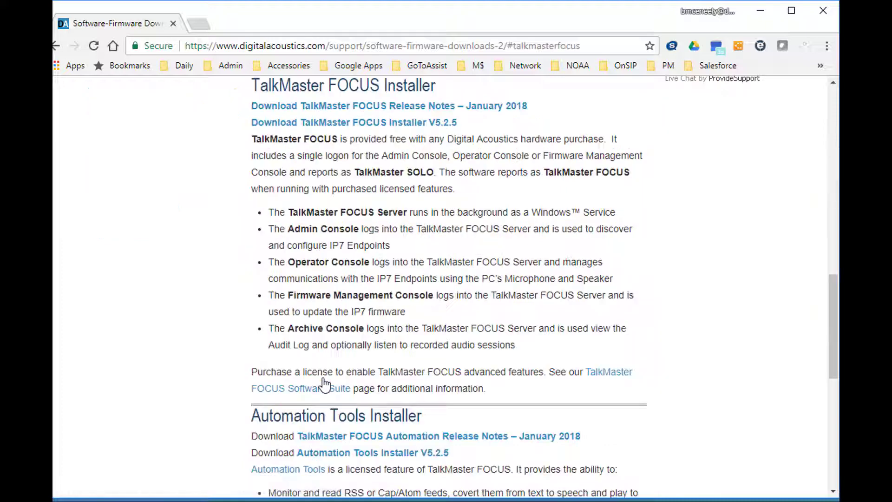
pyautogui.click(319, 123)
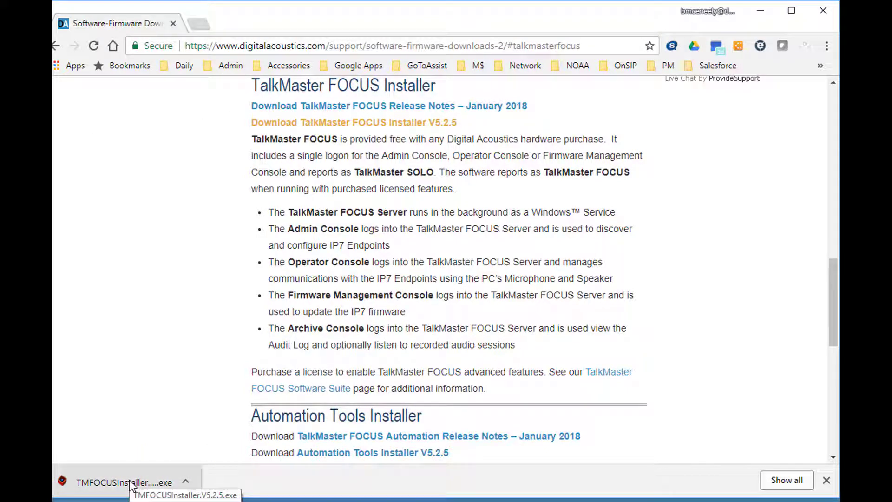
# Run the downloaded installer and view its TalkMaster Software Manuals and IP7 Getting Started Guides folders
pyautogui.click(132, 484)
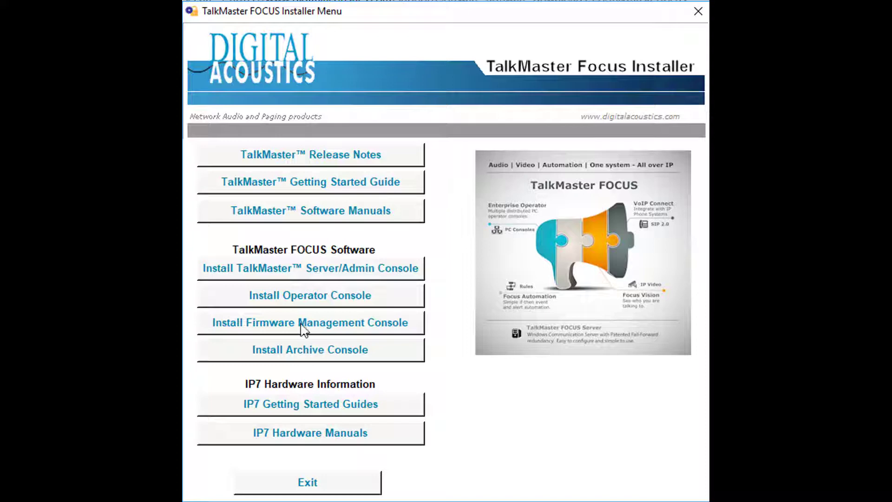
pyautogui.click(306, 211)
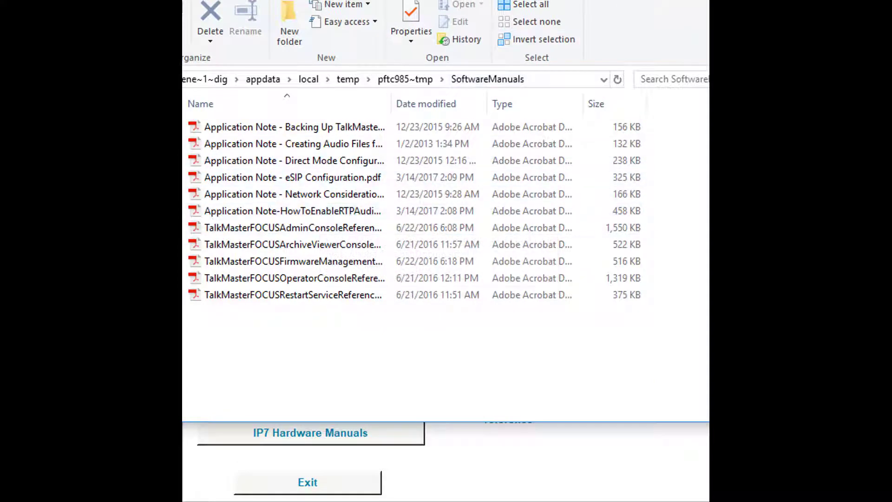
pyautogui.hotkey('alt', 'F4')
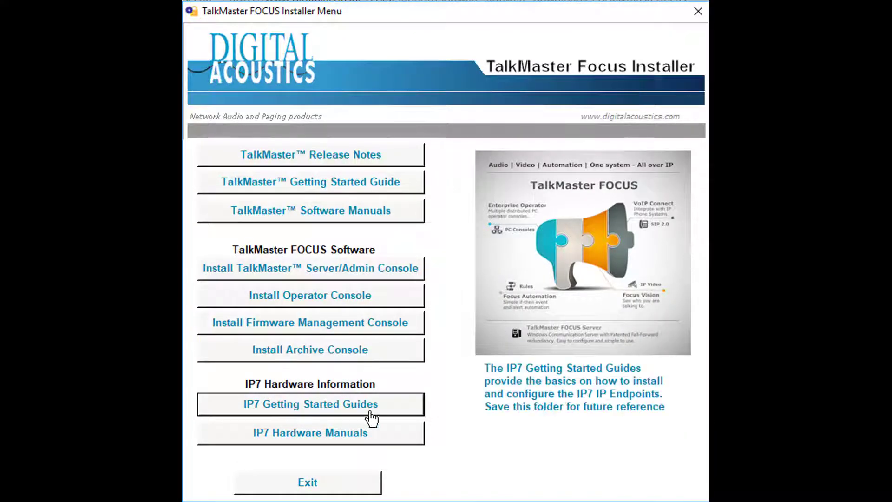
pyautogui.click(310, 415)
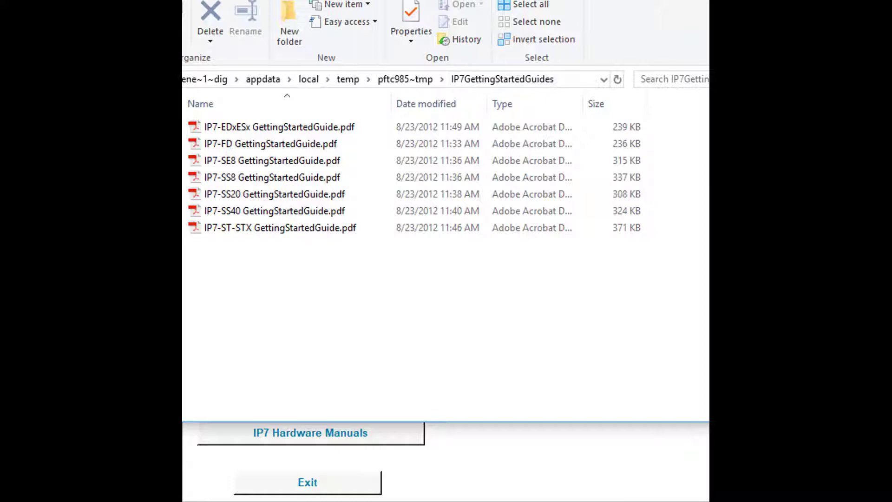
pyautogui.hotkey('alt', 'F4')
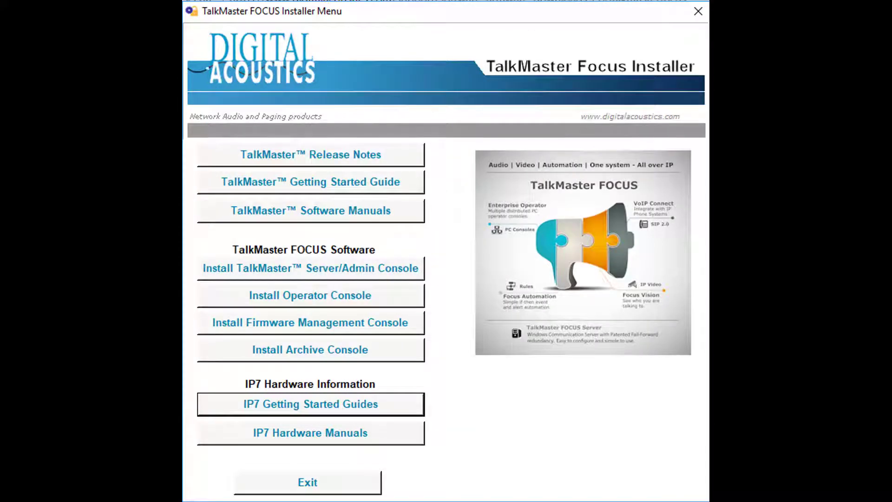
# Install the TalkMaster FOCUS Service, accepting the licence and keeping the default install location
pyautogui.click(317, 279)
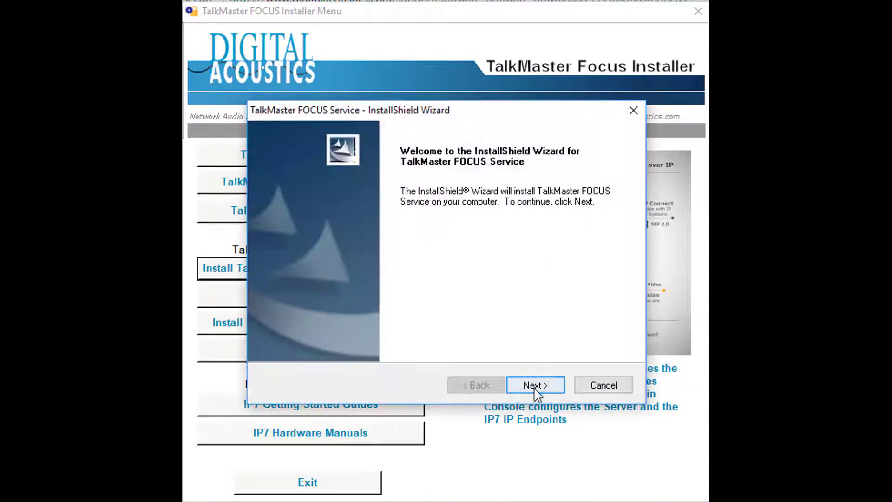
pyautogui.click(535, 388)
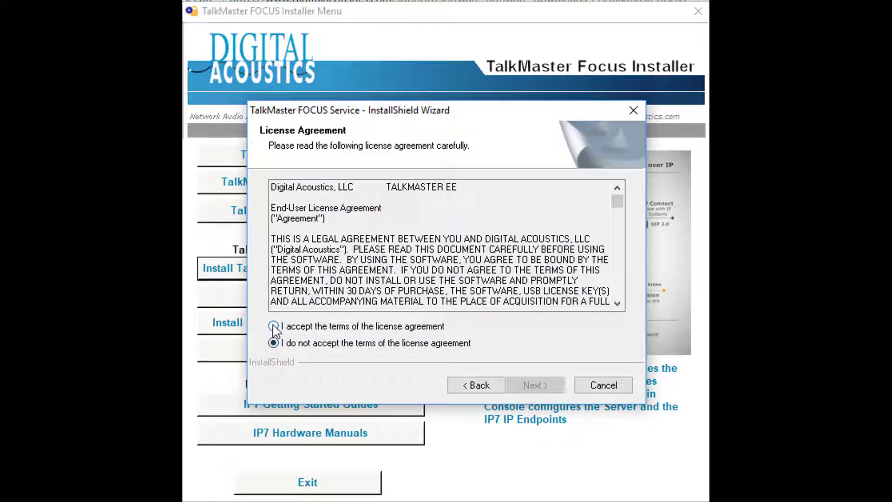
pyautogui.click(274, 326)
pyautogui.click(534, 386)
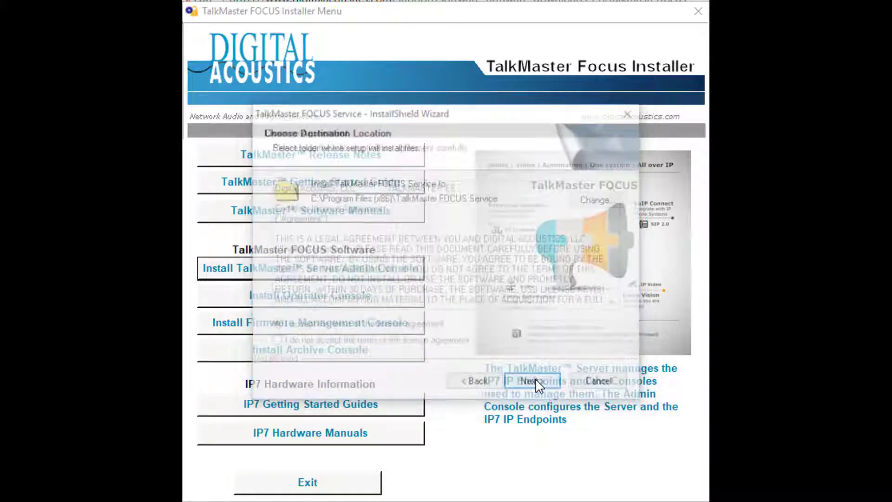
pyautogui.click(538, 386)
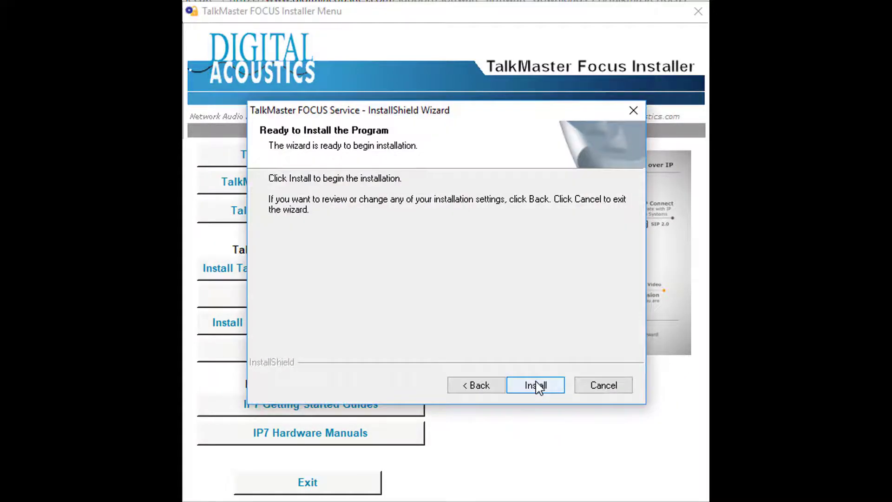
pyautogui.click(539, 386)
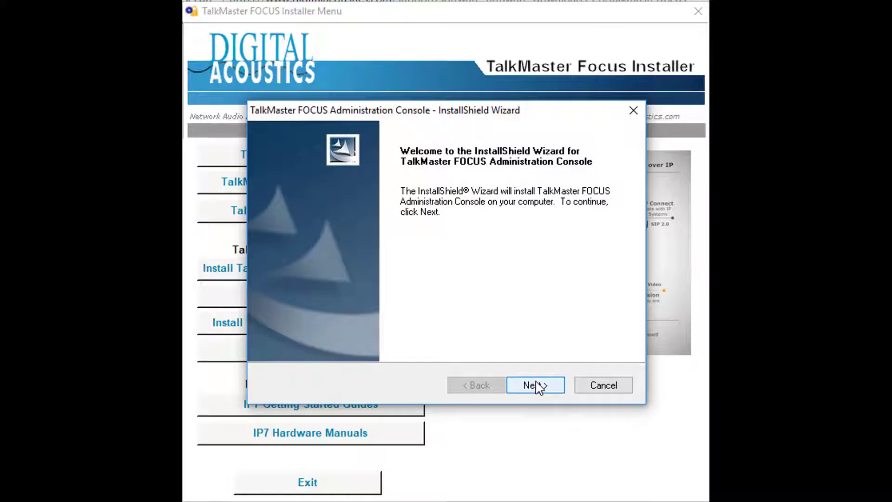
# Install the Administration Console with its licence accepted and the default install folder
pyautogui.click(539, 387)
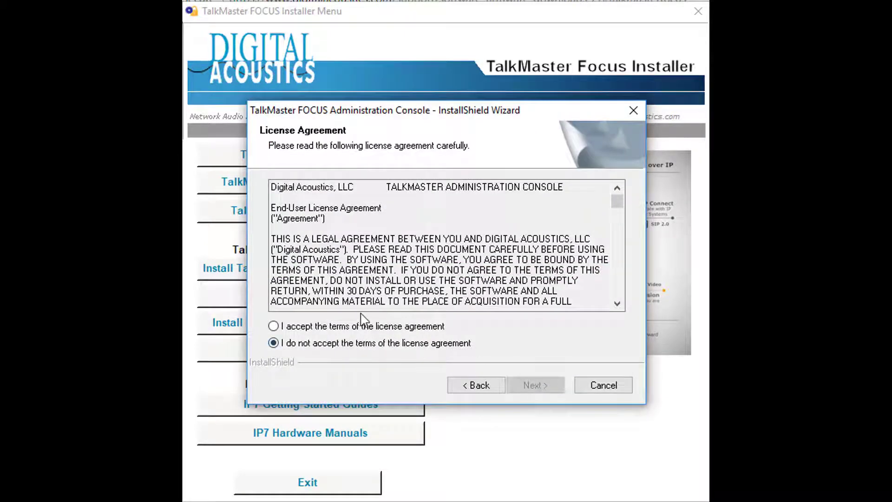
pyautogui.click(355, 327)
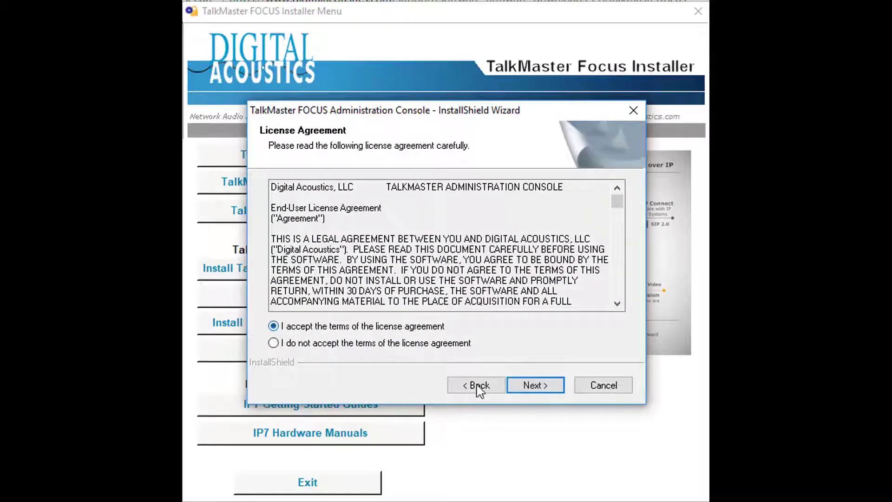
pyautogui.click(532, 386)
pyautogui.click(531, 386)
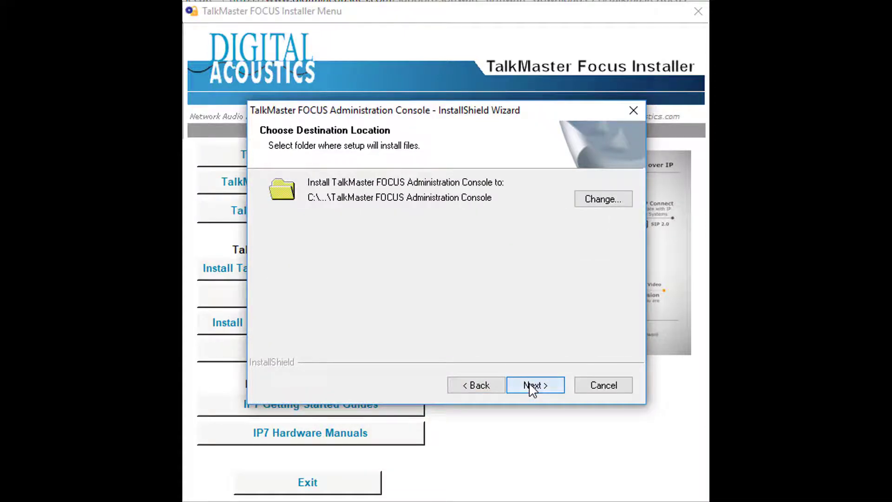
pyautogui.click(530, 385)
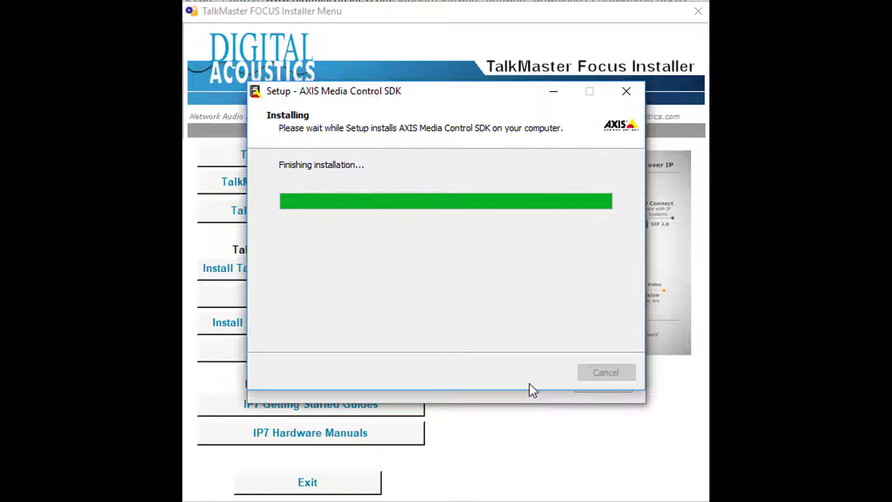
pyautogui.click(530, 386)
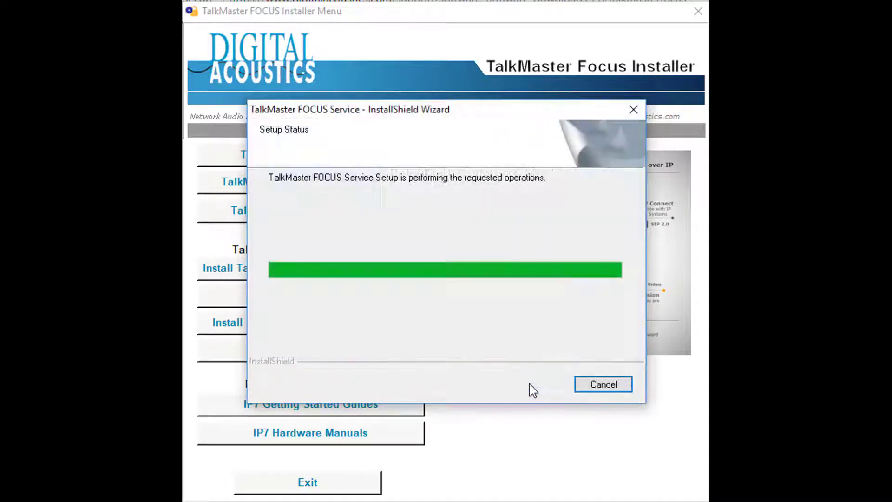
# Install Support Central into its default folder
pyautogui.click(530, 386)
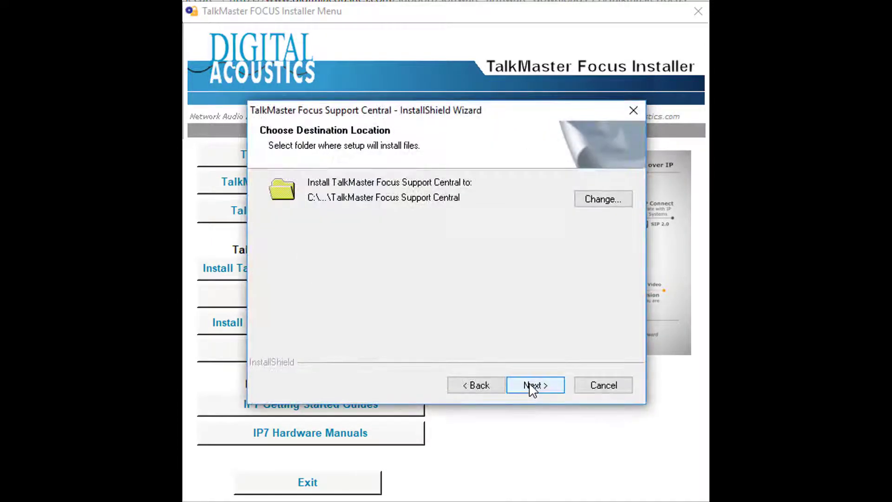
pyautogui.click(530, 386)
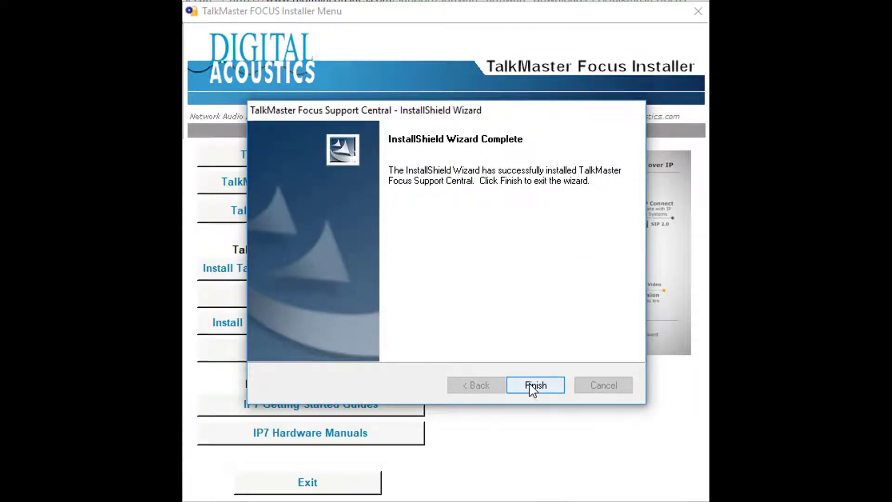
pyautogui.click(533, 387)
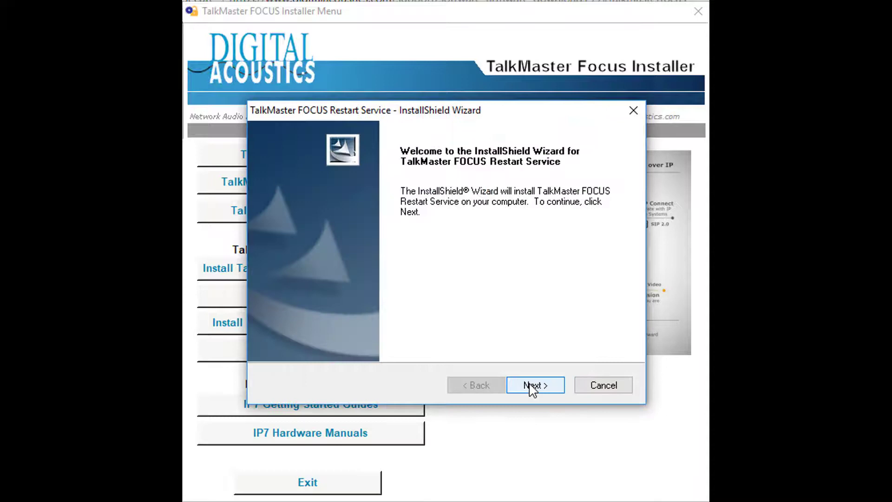
# Install the Restart Service with its licence accepted and default folder, then close the completed FOCUS Service setup
pyautogui.click(532, 387)
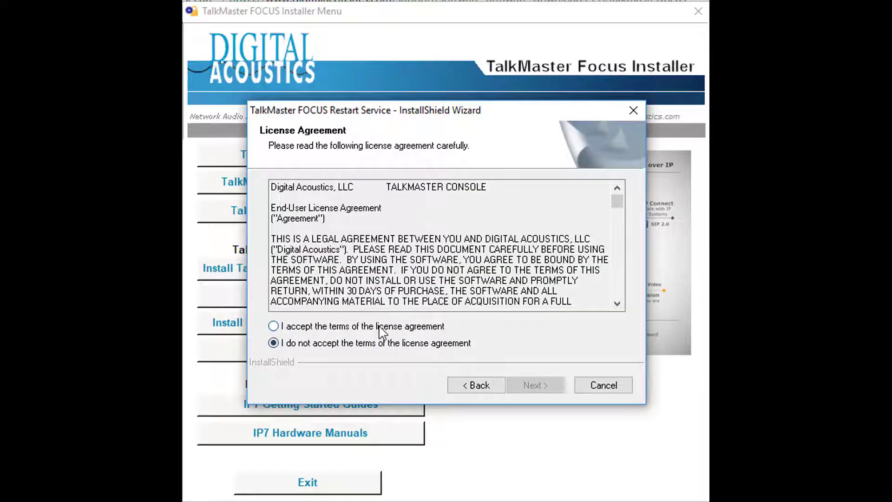
pyautogui.click(382, 326)
pyautogui.click(534, 385)
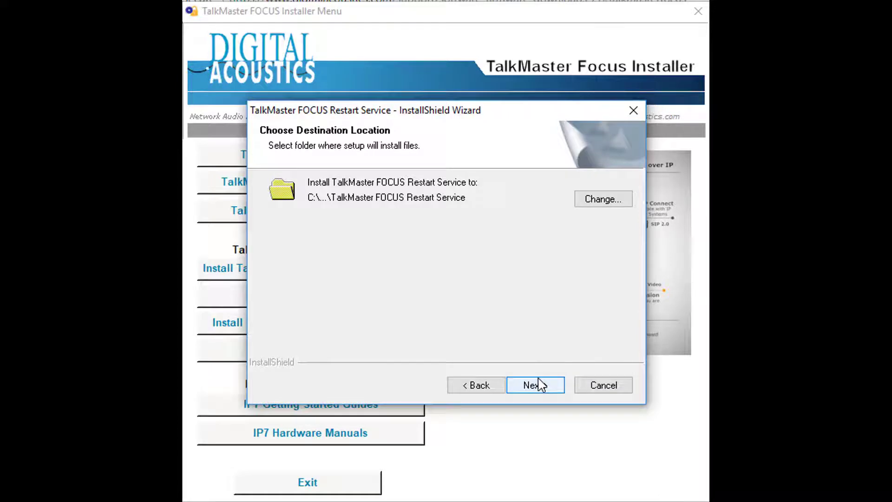
pyautogui.click(540, 387)
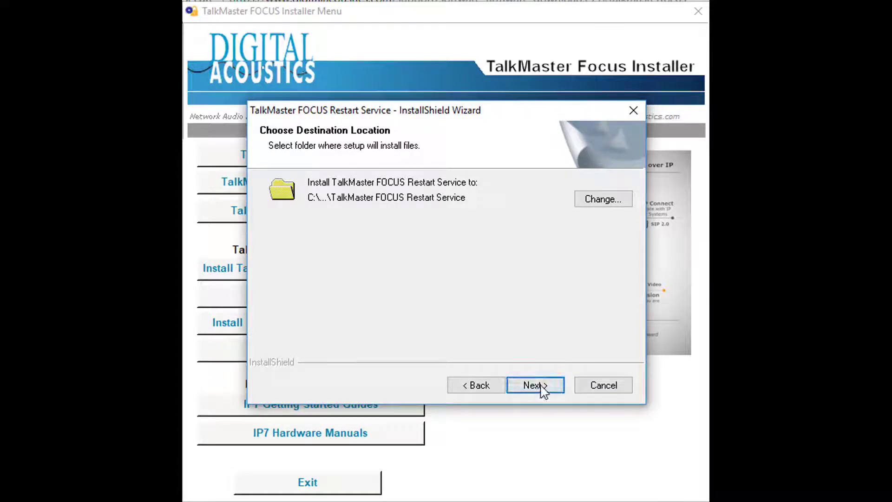
pyautogui.click(540, 387)
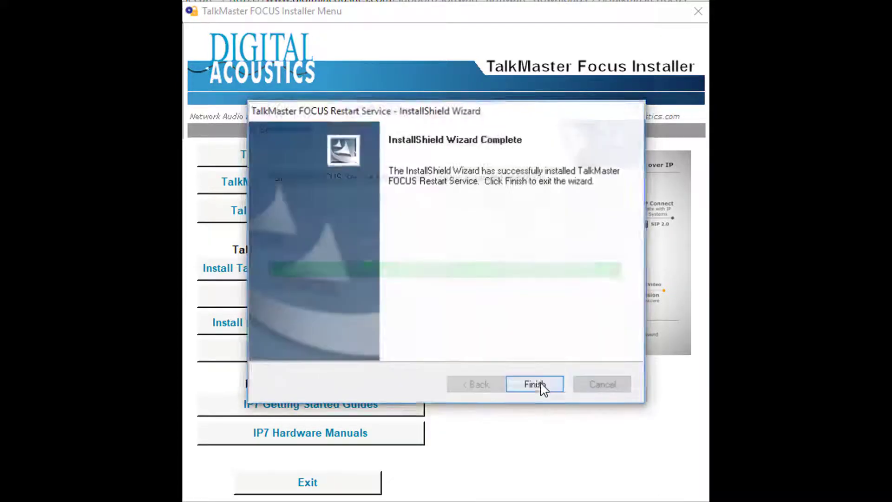
pyautogui.click(540, 385)
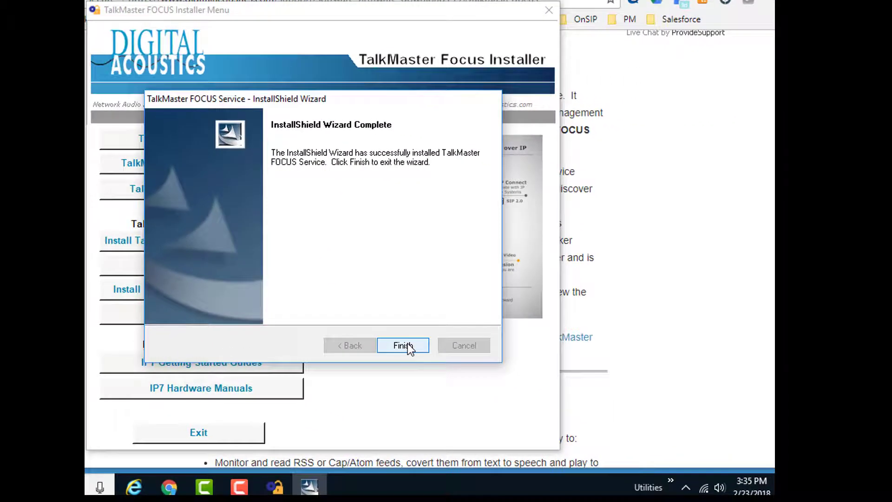
pyautogui.click(466, 363)
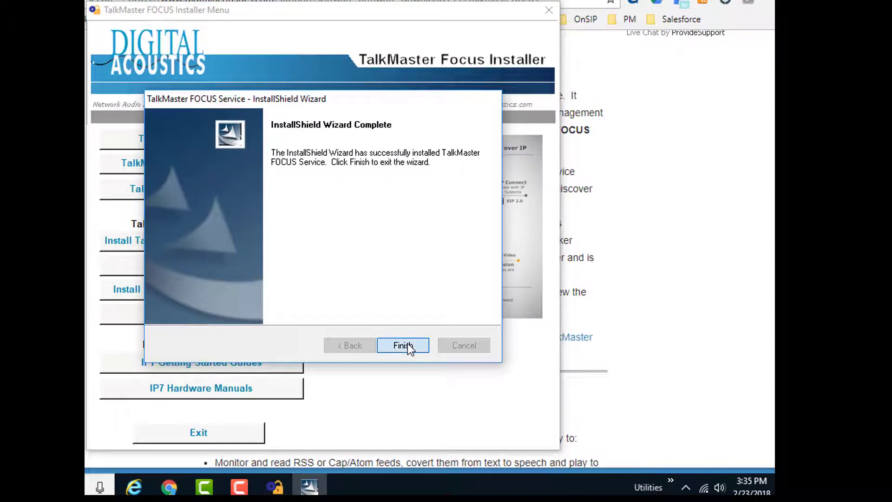
# Reveal the hidden system tray icons
pyautogui.click(686, 489)
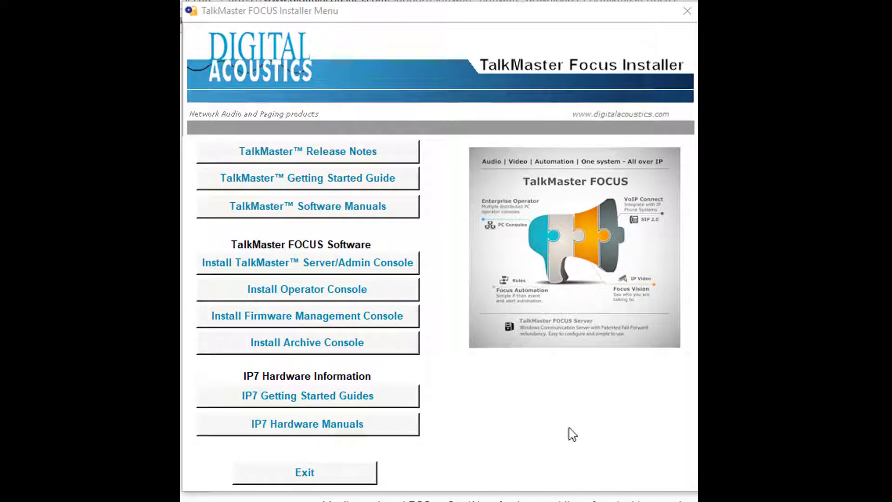
pyautogui.moveTo(394, 294)
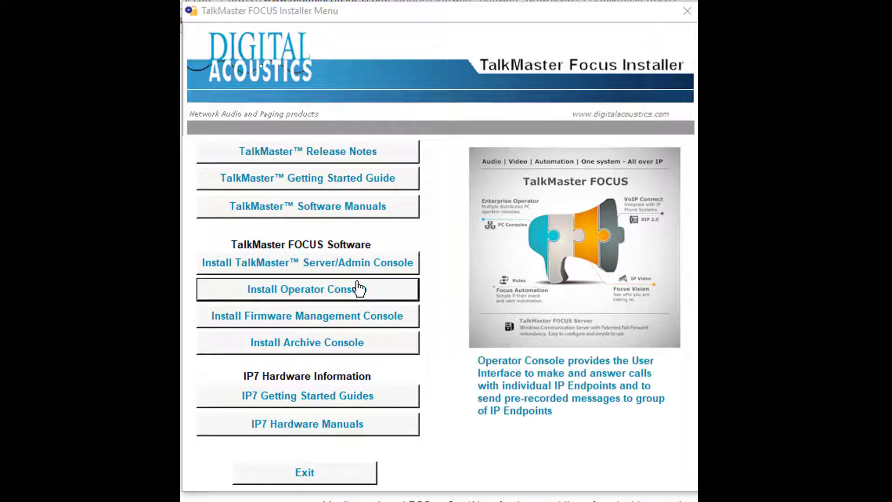
pyautogui.moveTo(345, 323)
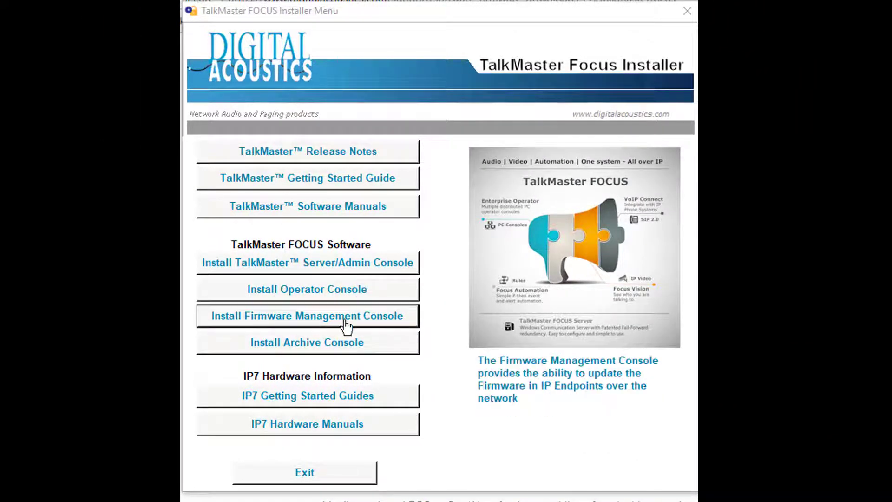